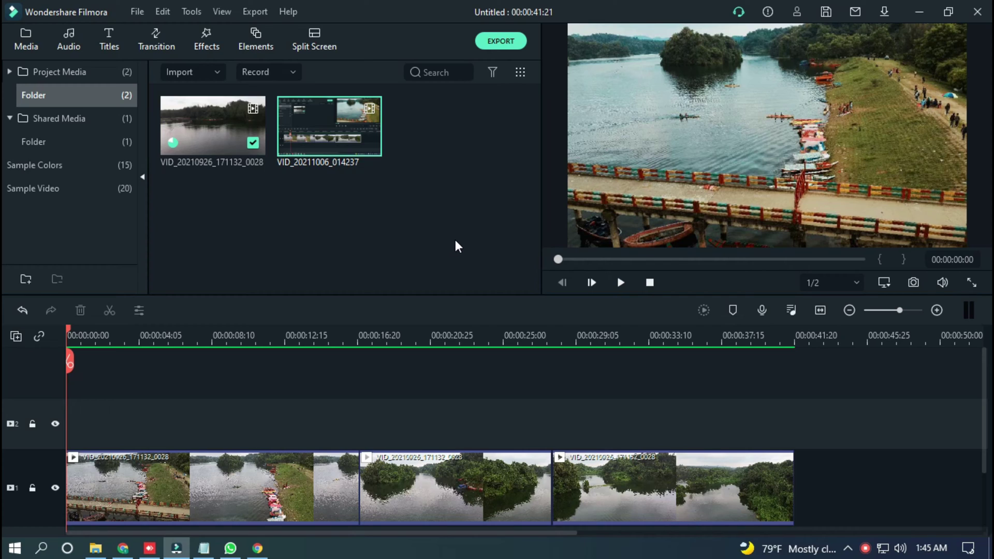
Select the first lake clip and play a short preview of it
left_click(453, 236)
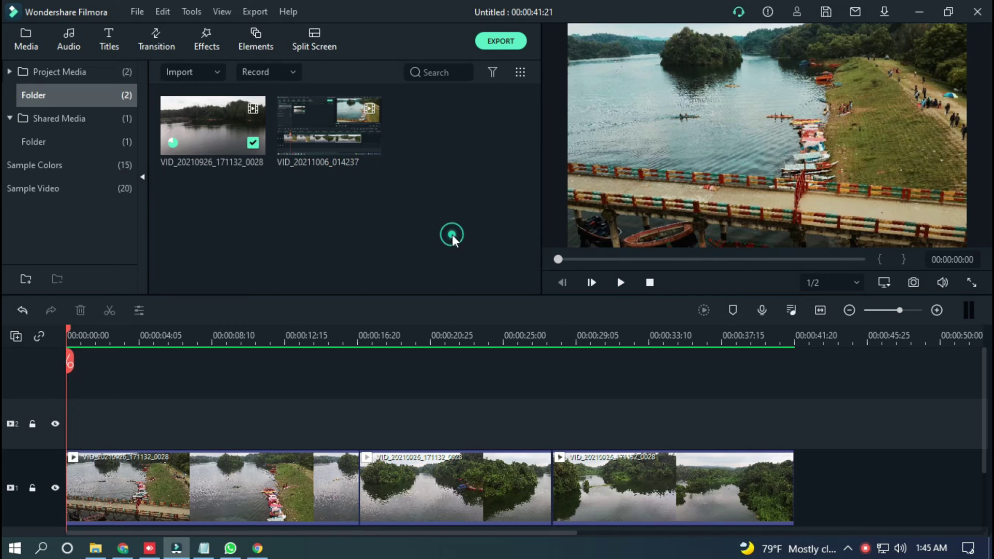
left_click(267, 502)
left_click(151, 335)
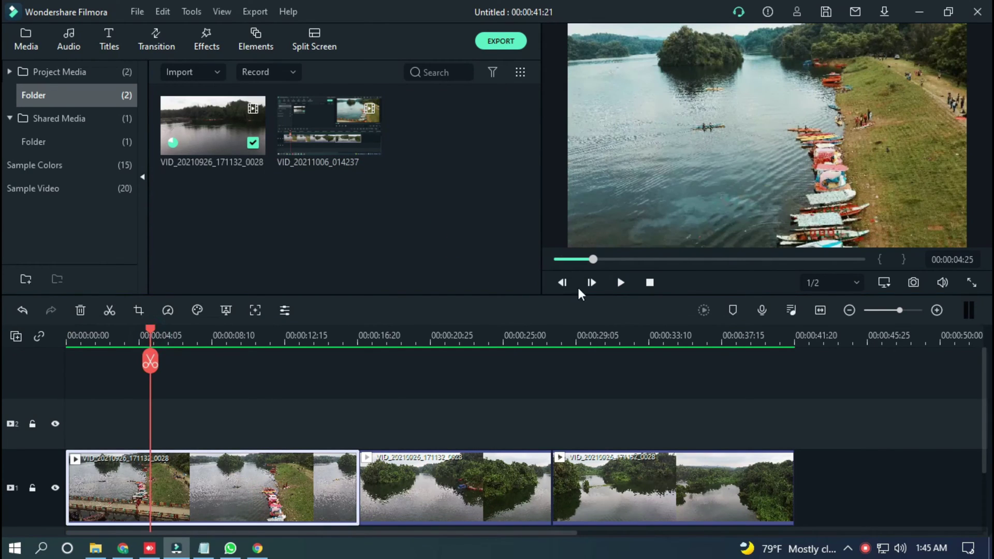
left_click(621, 282)
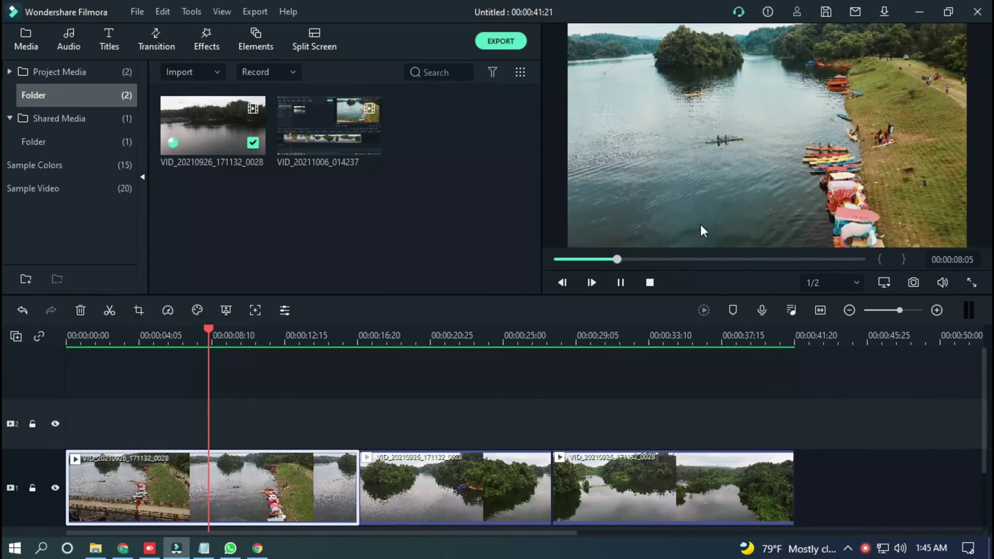
left_click(616, 284)
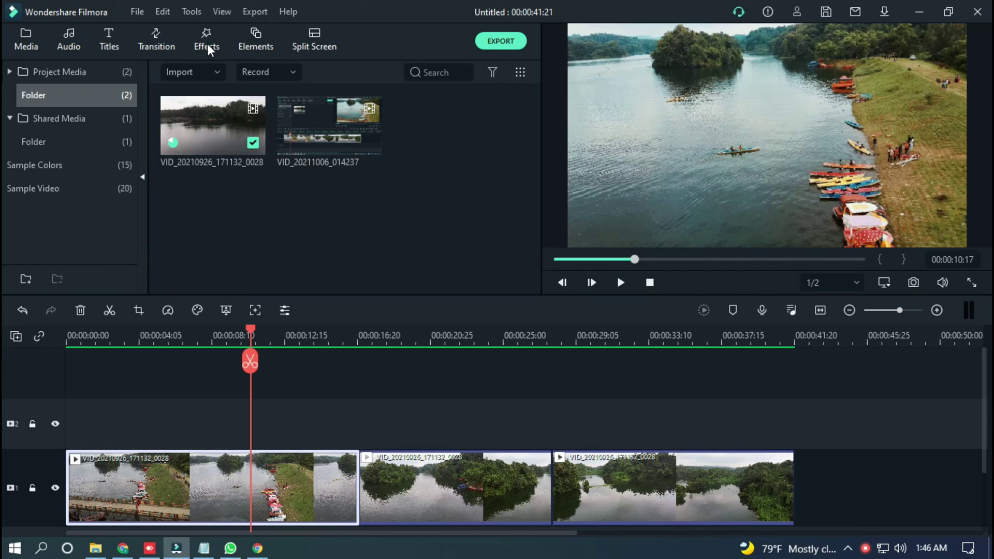
Place the Cinema 21:9 effect on track 2 and stretch it across all three clips
left_click(207, 44)
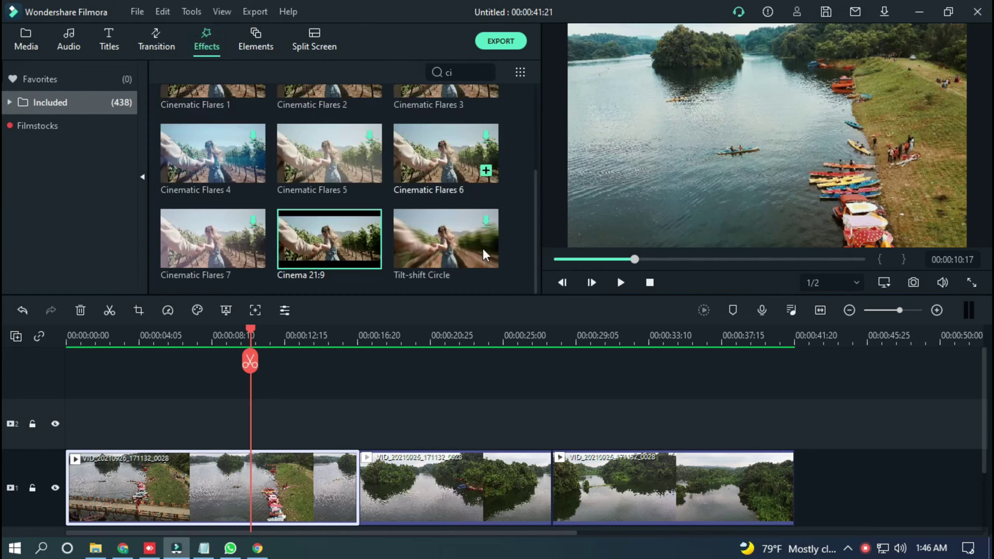
double_click(467, 72)
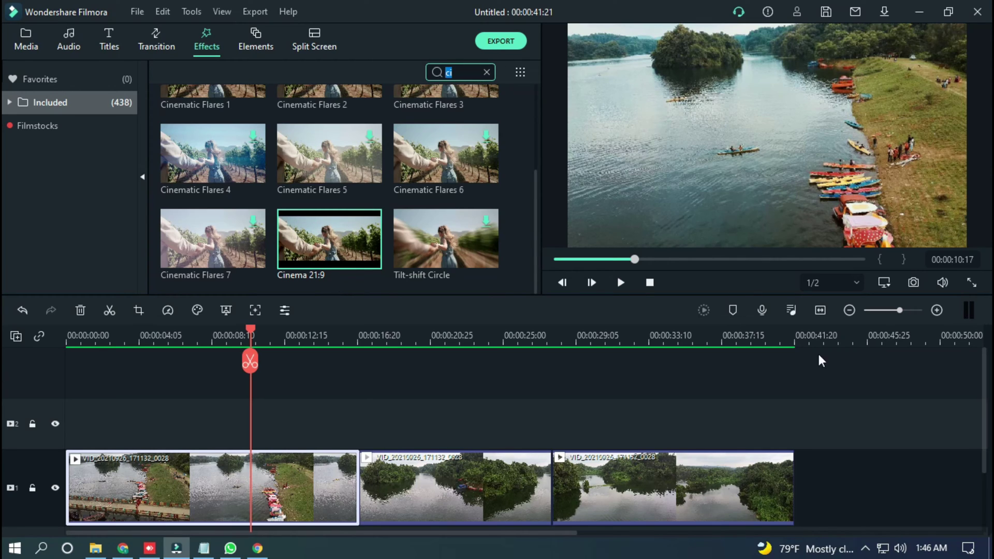
left_click_drag(319, 238, 72, 442)
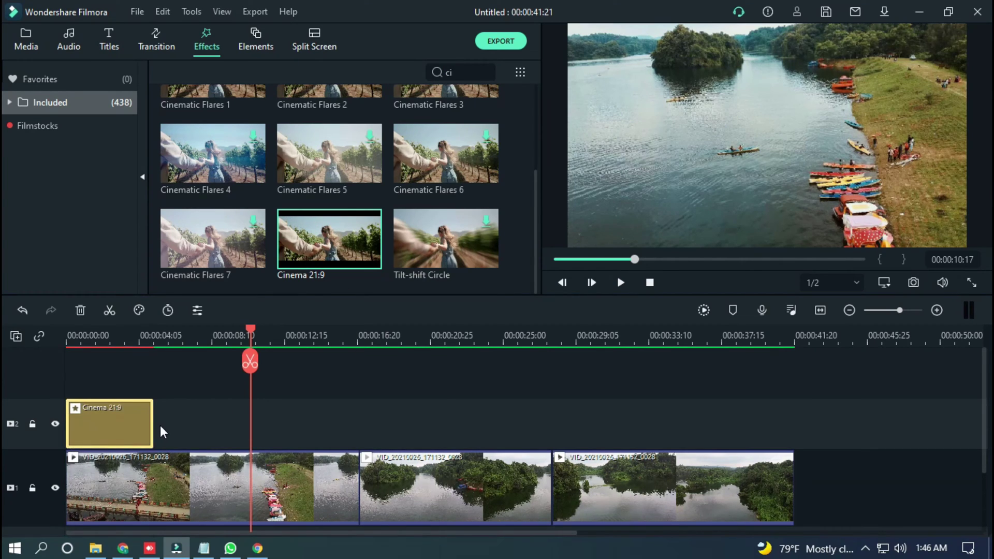
mouse_move(151, 427)
left_mouse_down()
mouse_move(690, 415)
mouse_move(795, 439)
left_mouse_up()
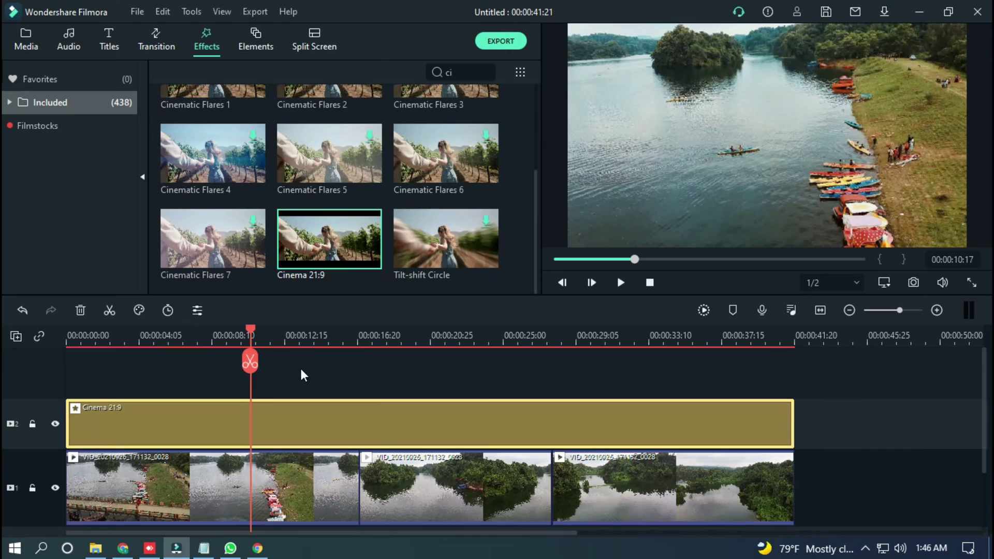
left_click(192, 334)
left_click(623, 285)
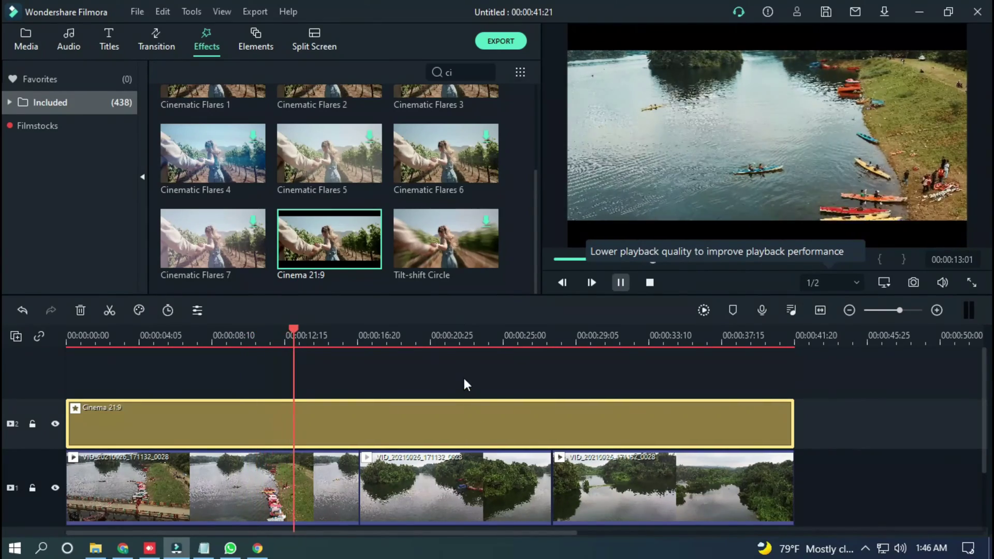
left_click(620, 282)
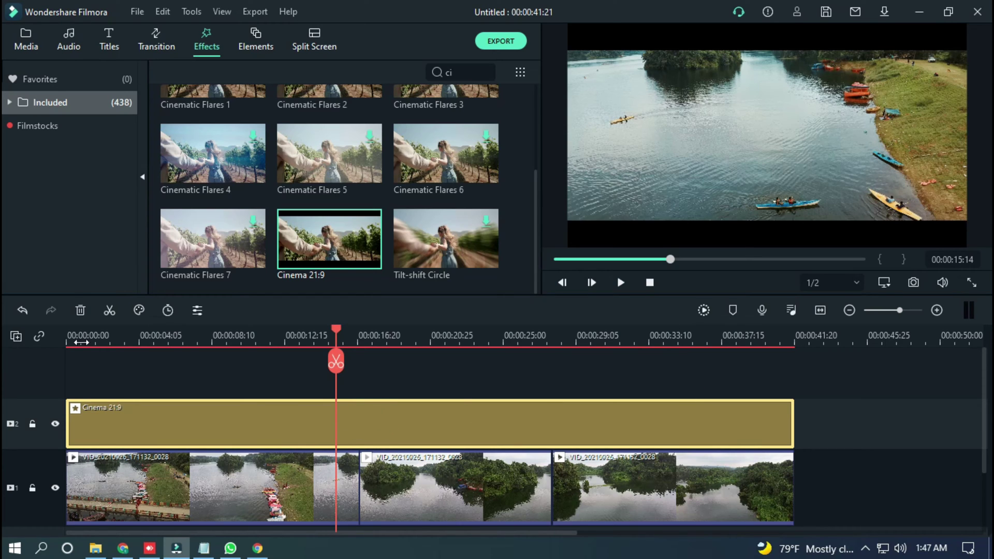
Remove the Cinema 21:9 layer, then open Crop and Zoom on the first lake clip
left_click(81, 310)
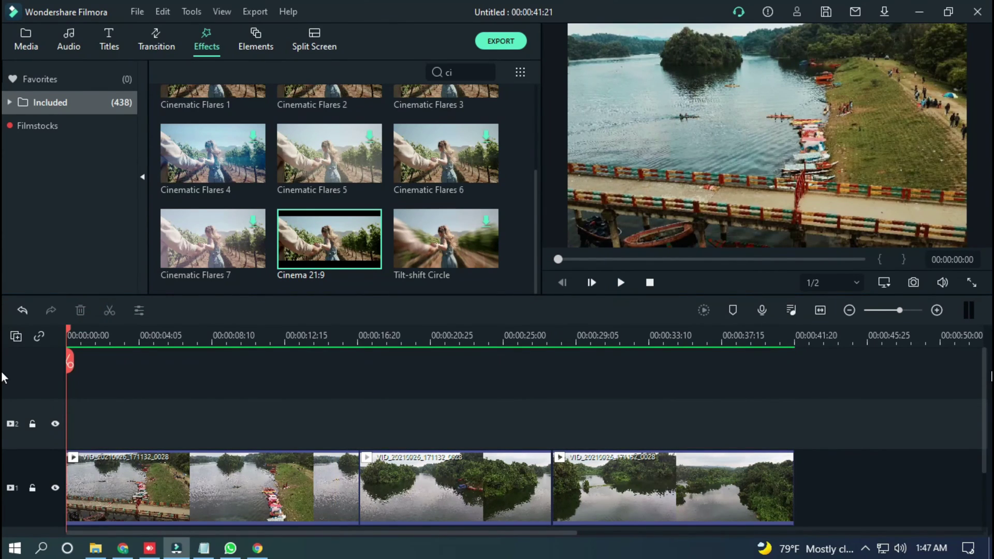
scroll(984, 377, "down", 1)
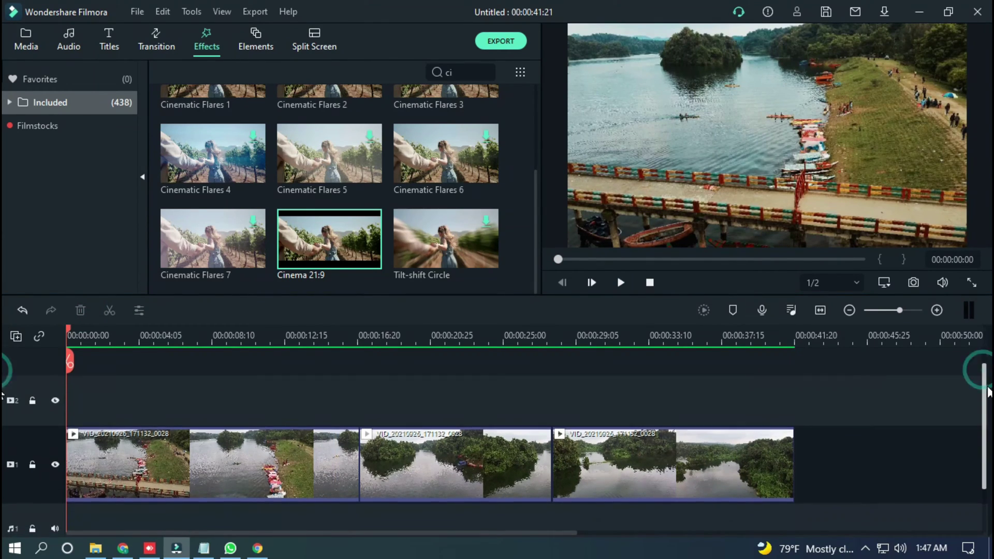
left_click(222, 468)
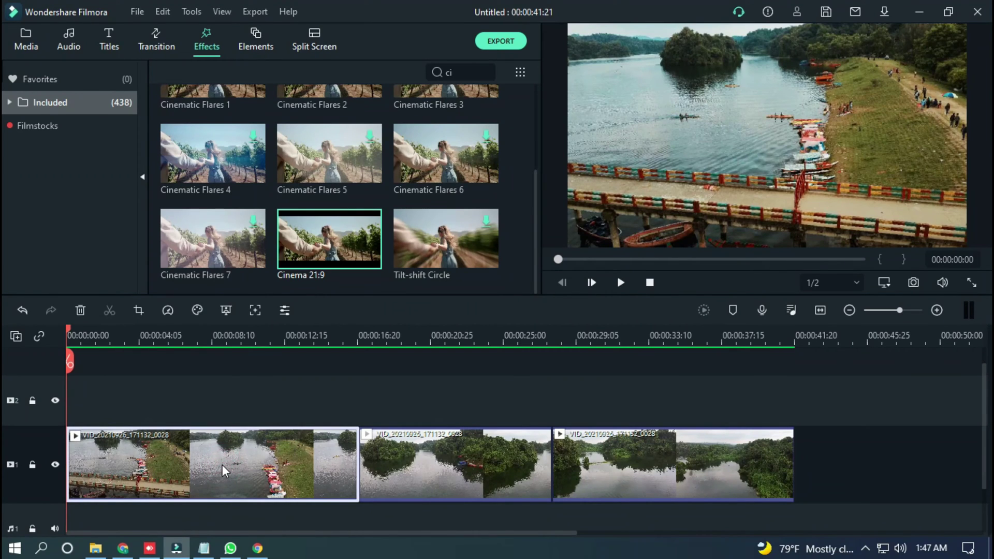
right_click(222, 464)
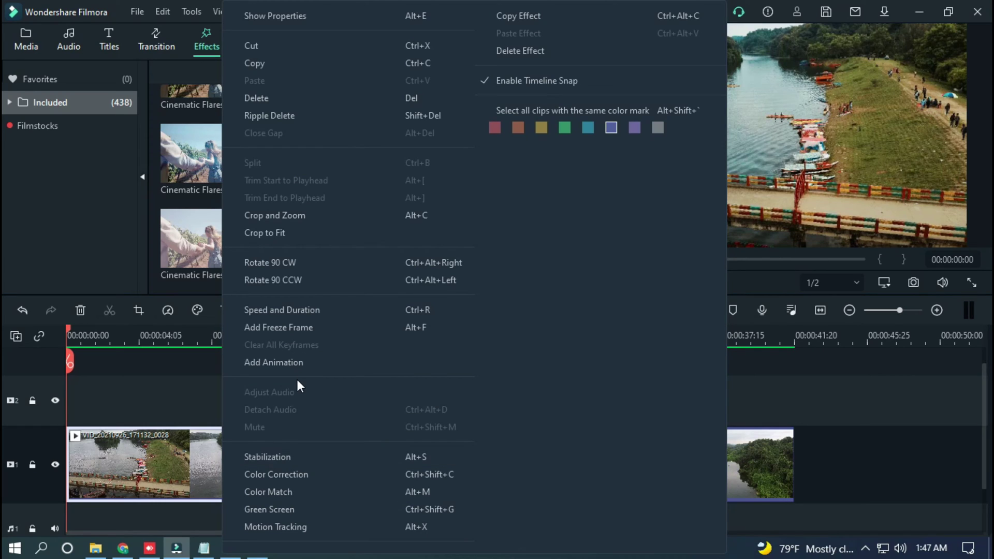
left_click(301, 216)
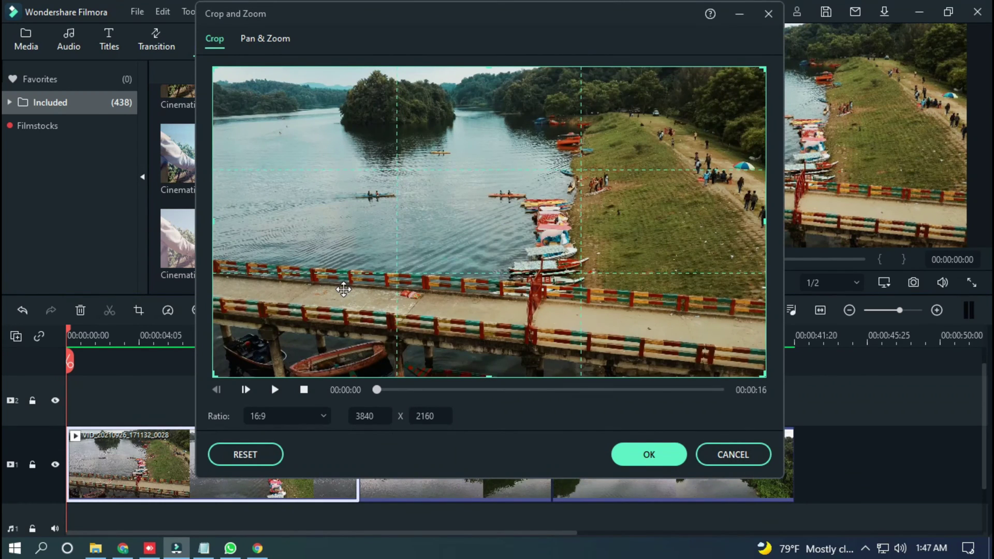
Set the Pan & Zoom ratio to Custom and trim the start frame's top and bottom to 3840 × 1958
left_click(274, 41)
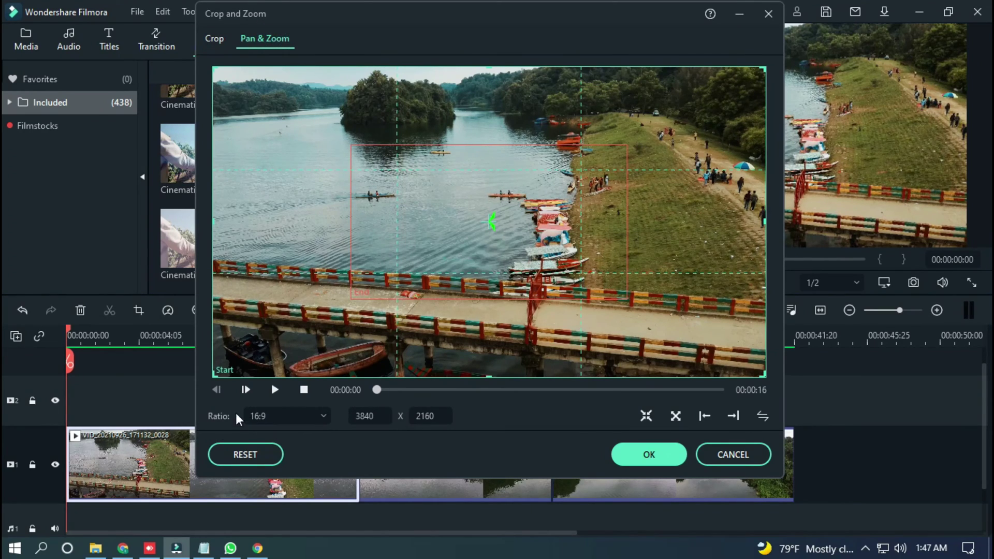
left_click(269, 417)
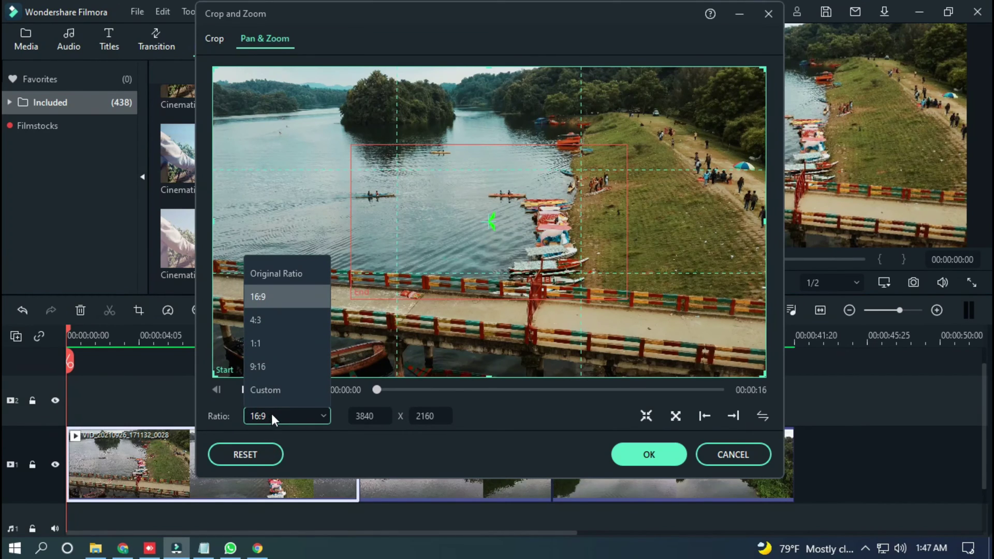
left_click(275, 390)
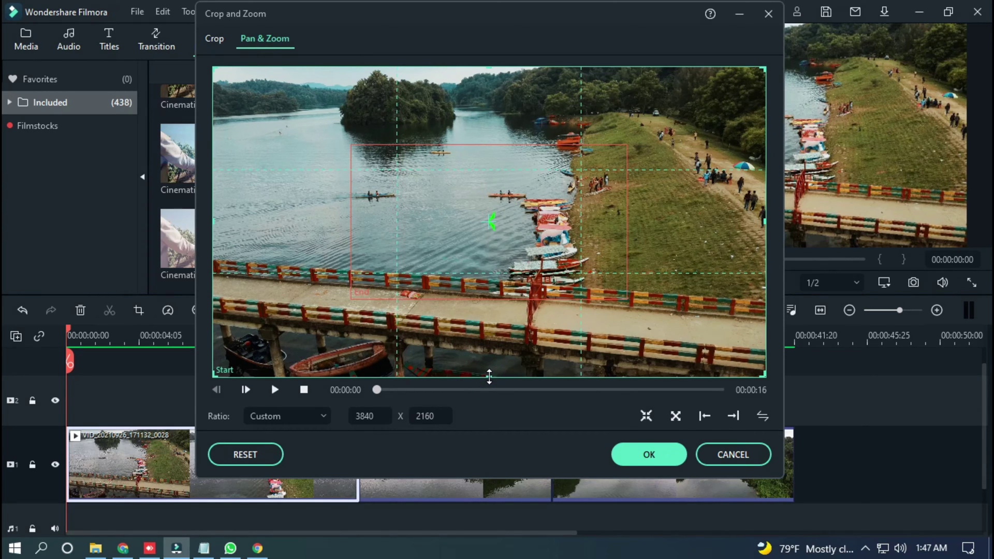
left_click_drag(489, 376, 489, 362)
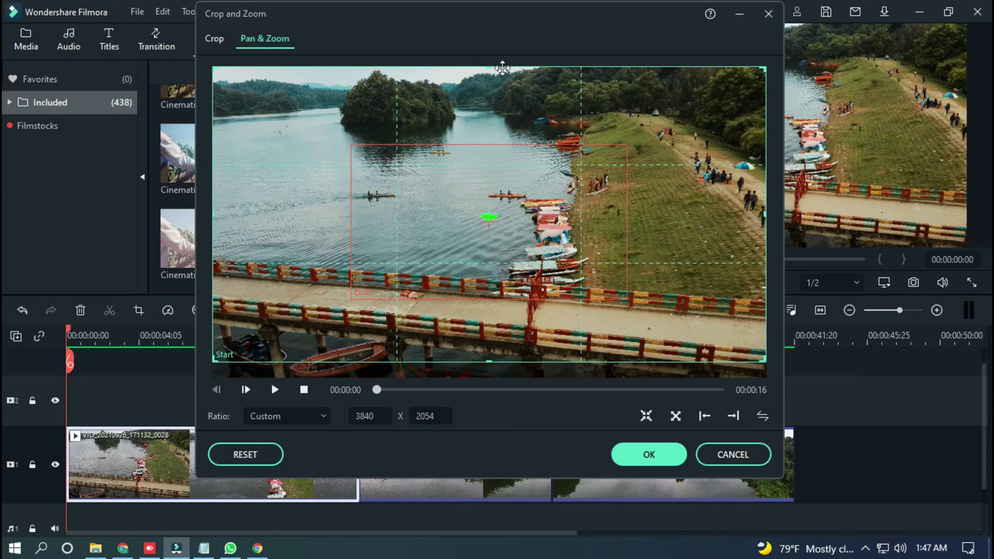
left_click_drag(487, 67, 487, 80)
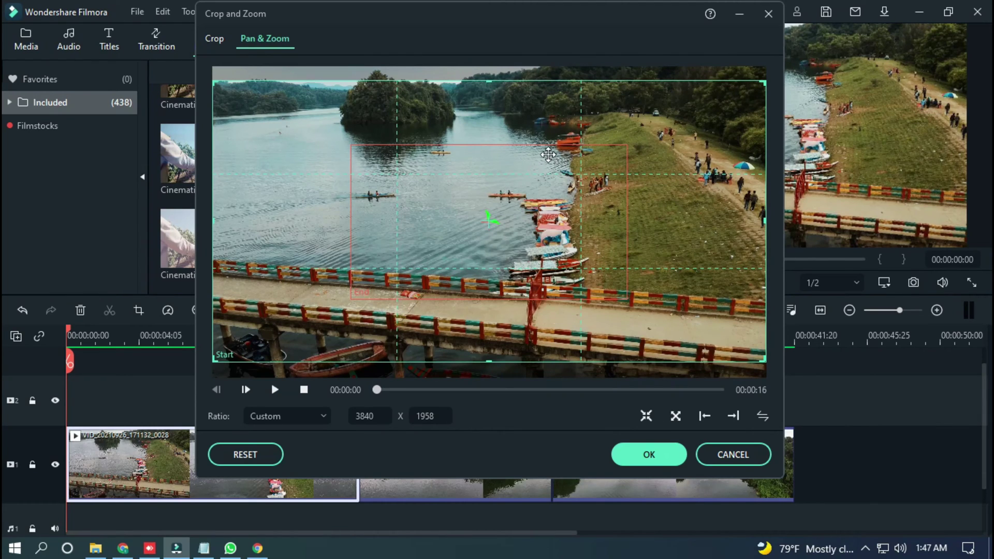
Widen the end frame to full width and match its height to the start frame, 3840 × 1958
left_click(548, 154)
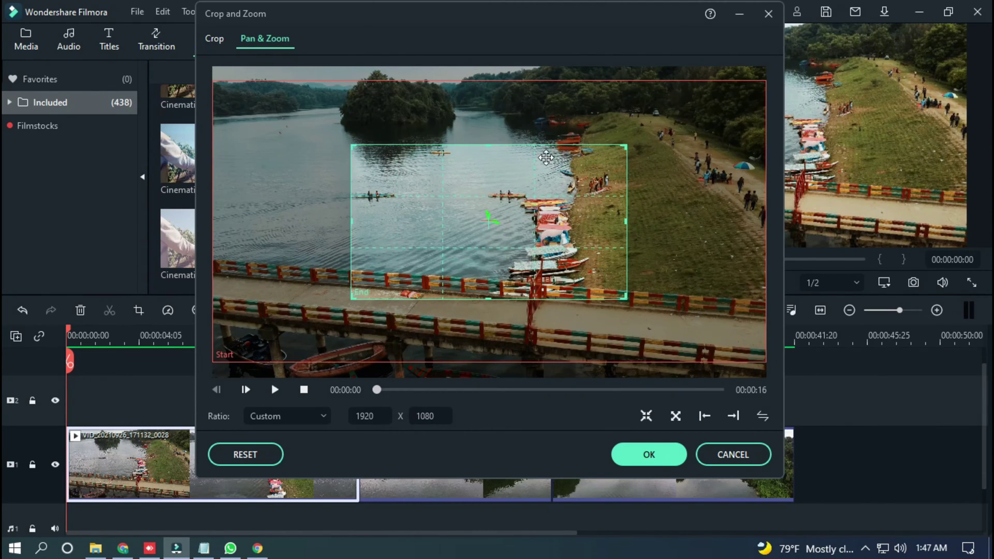
left_click_drag(350, 223, 207, 223)
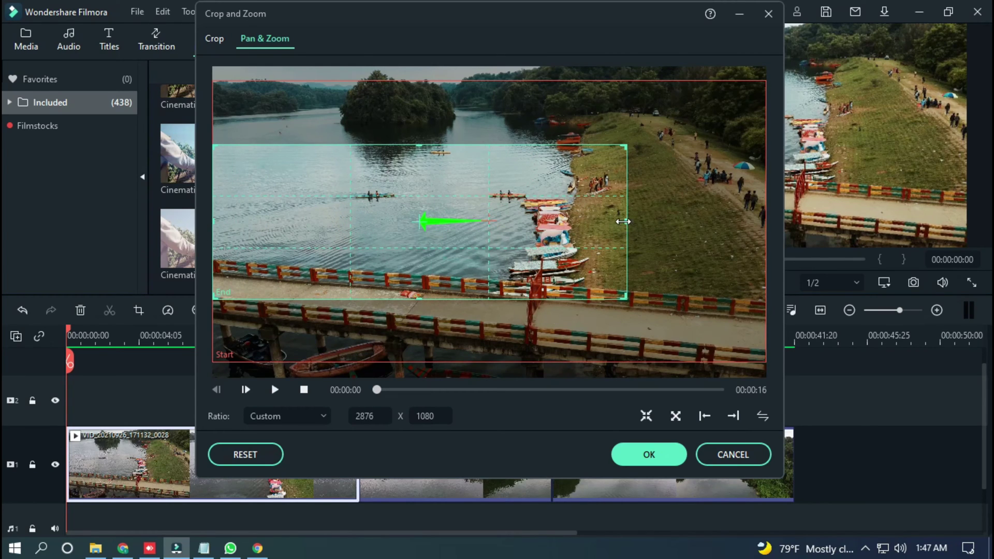
left_click_drag(623, 221, 765, 221)
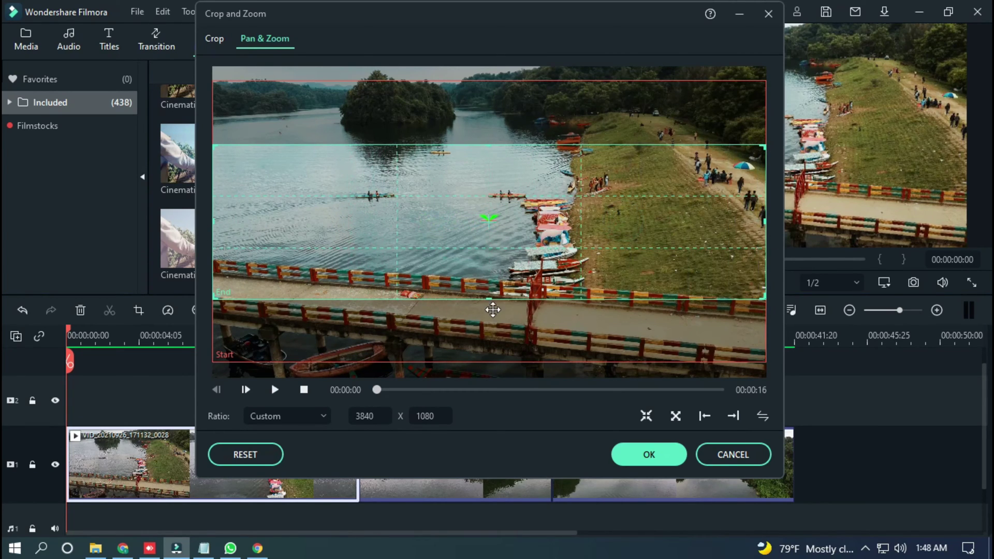
left_click_drag(492, 299, 508, 362)
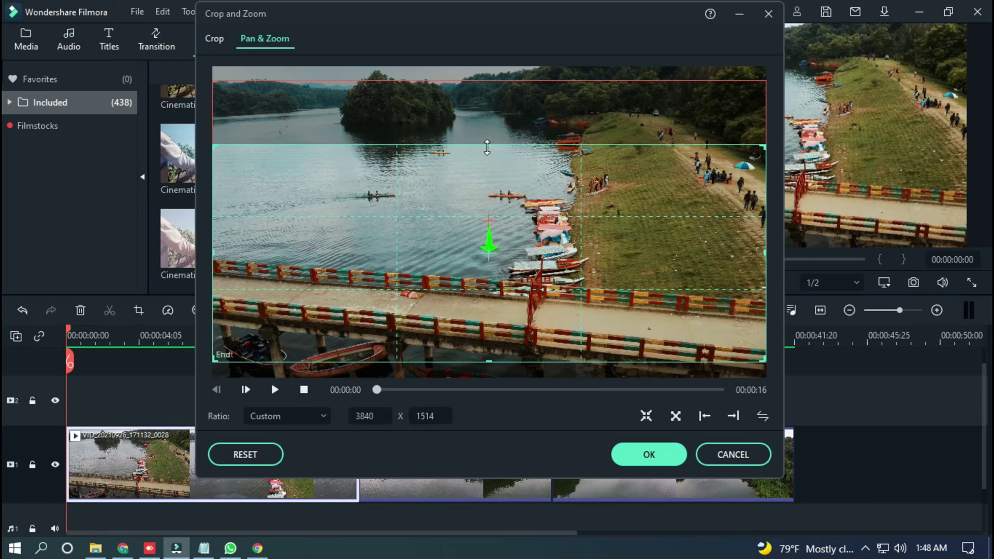
left_click_drag(489, 144, 489, 81)
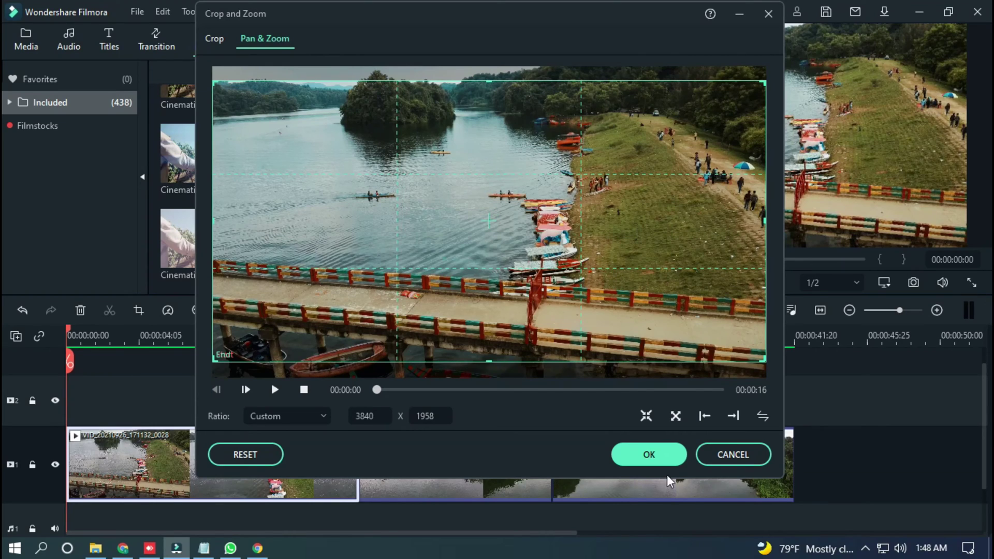
Apply the first clip's crop and preview it playing letterboxed
left_click(642, 456)
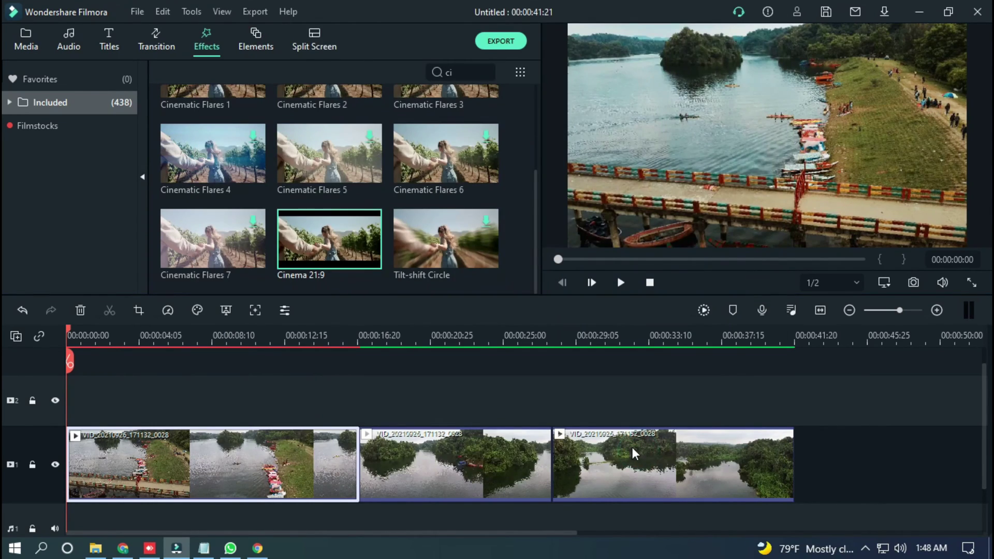
left_click(620, 285)
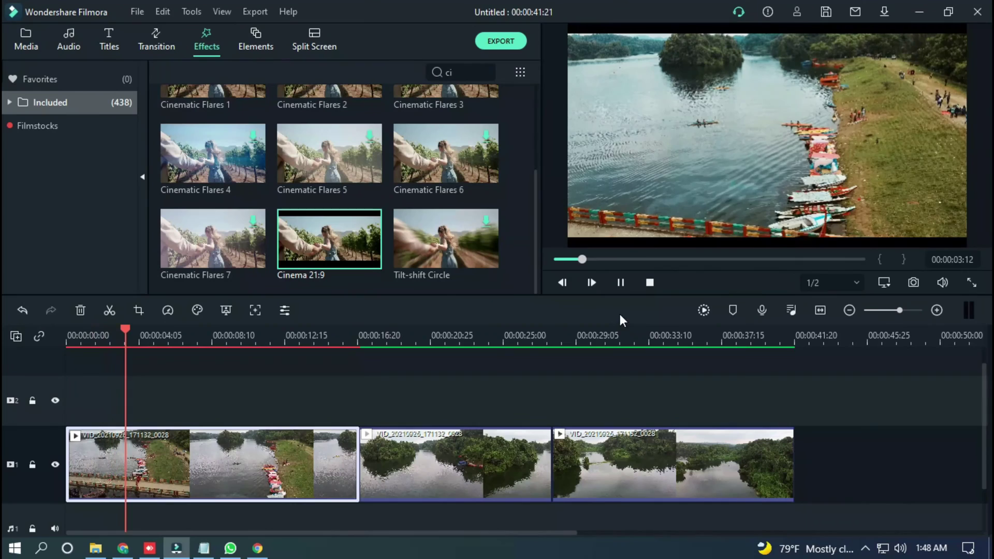
left_click(621, 282)
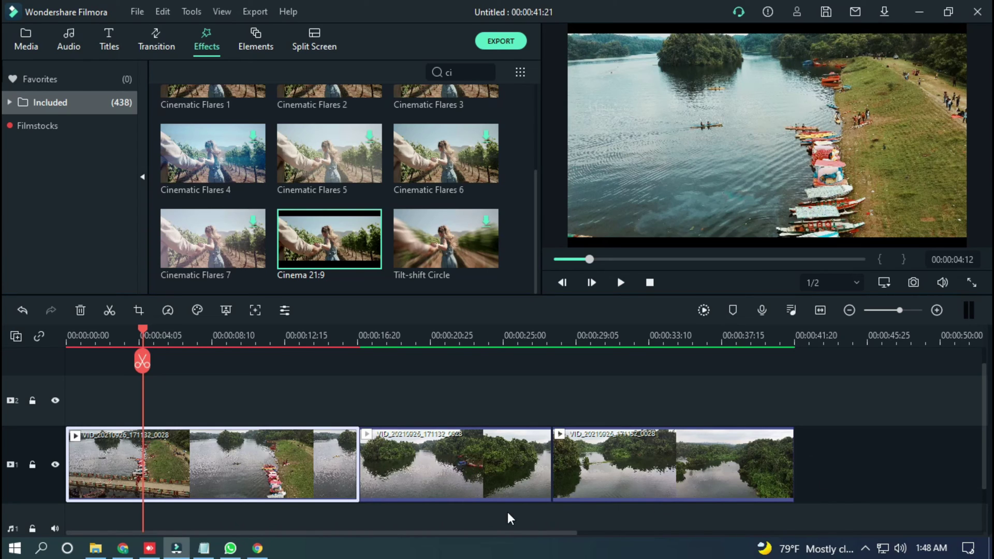
Open Crop and Zoom for the second lake clip from its context menu
left_click(468, 489)
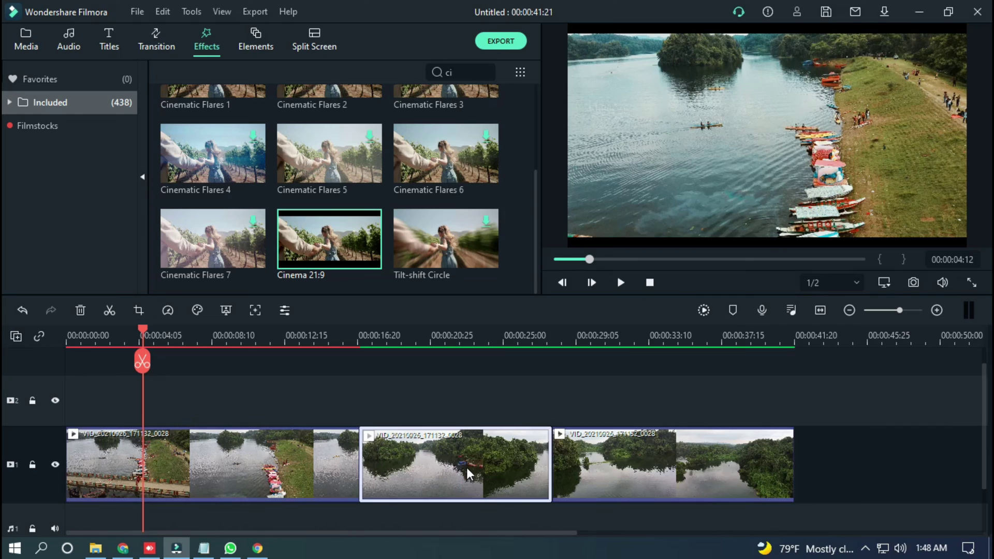
right_click(467, 474)
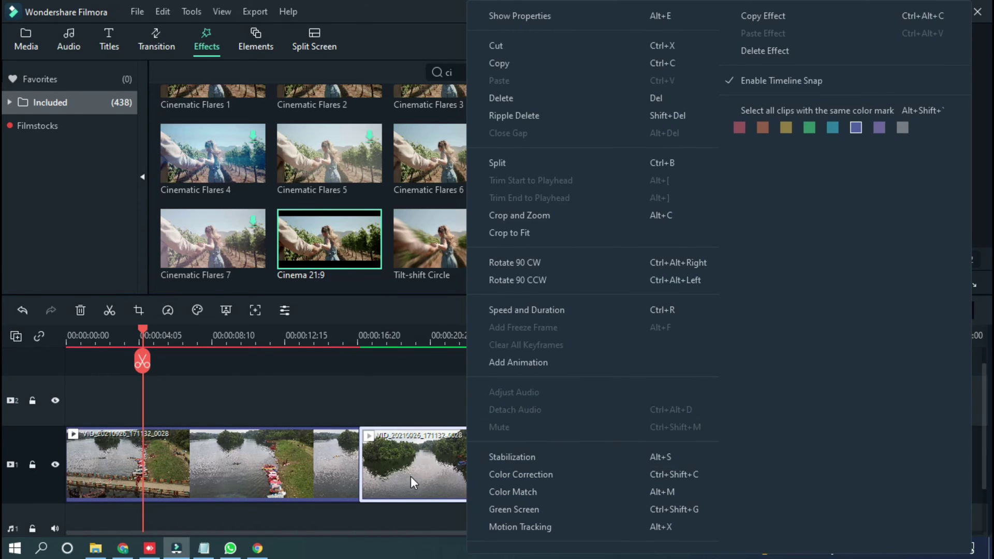
left_click(411, 482)
right_click(411, 482)
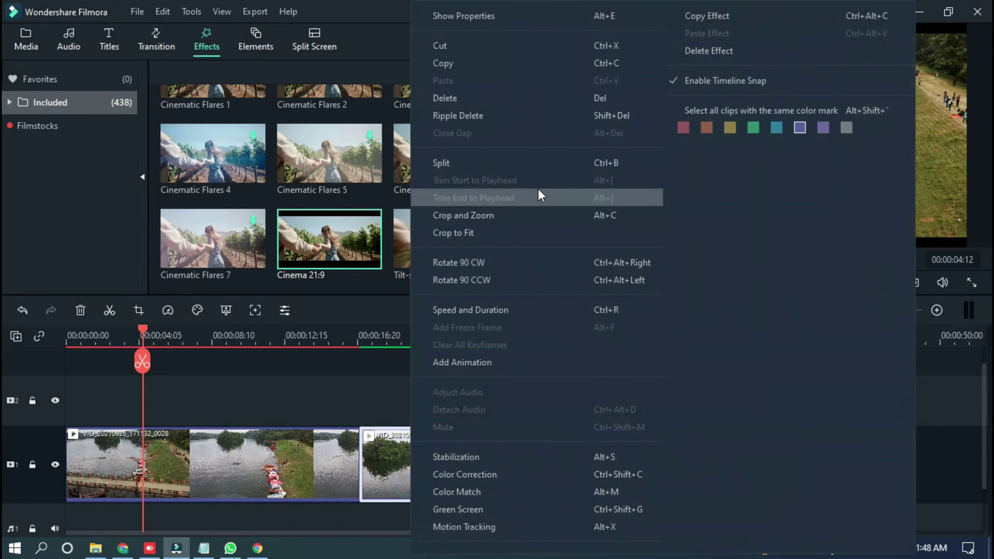
left_click(530, 216)
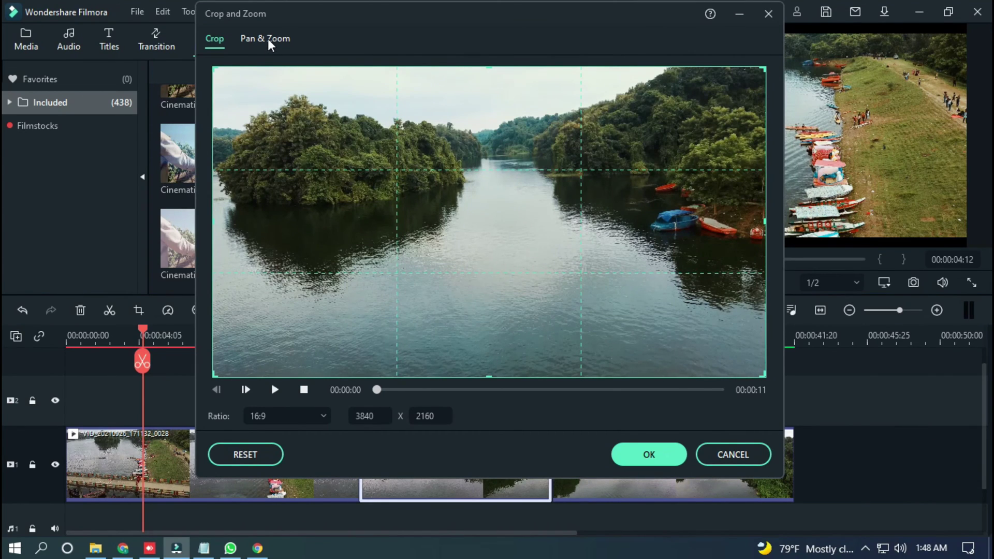
Set the second clip's Pan & Zoom ratio to Custom and trim the start frame's top and bottom
left_click(267, 40)
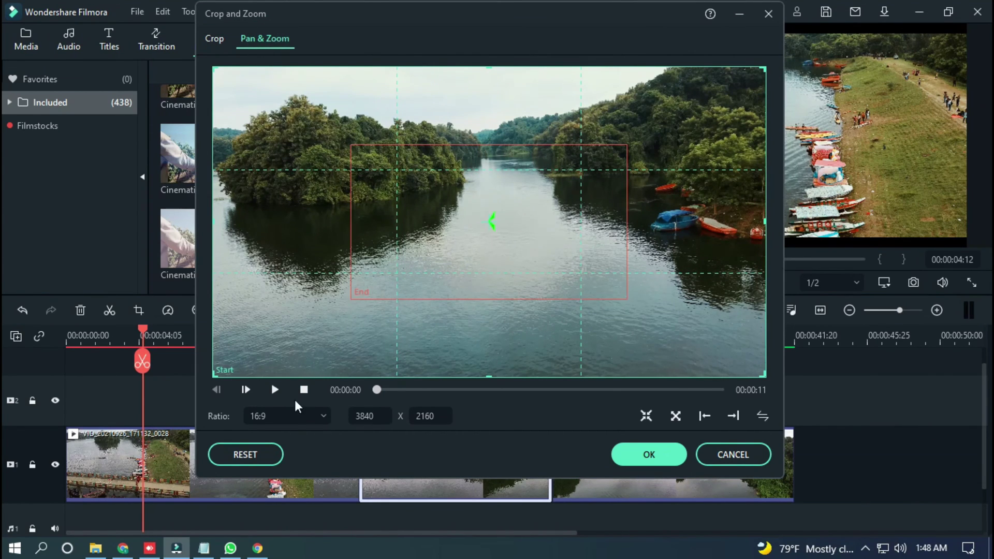
left_click(288, 412)
left_click(292, 389)
left_click_drag(489, 375, 490, 364)
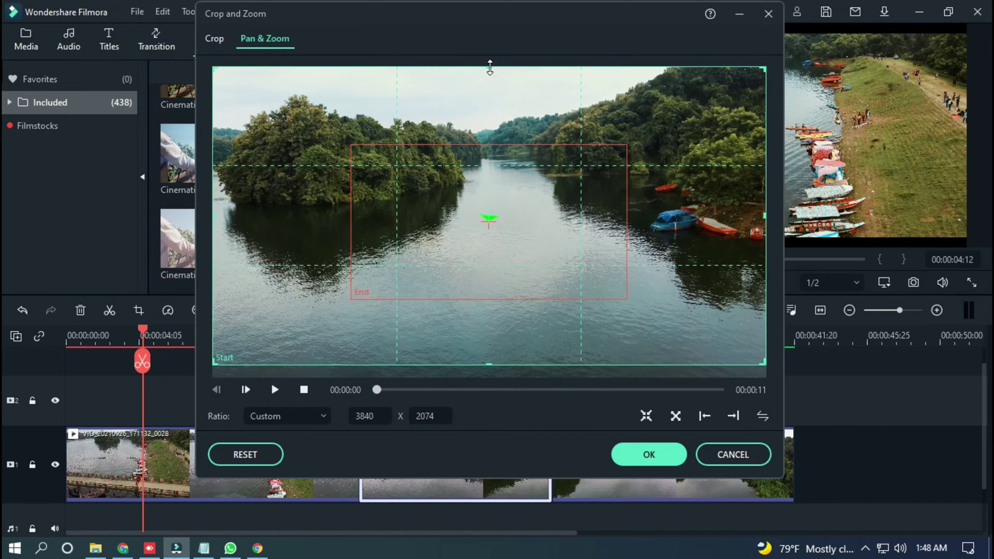
left_click_drag(490, 68, 490, 78)
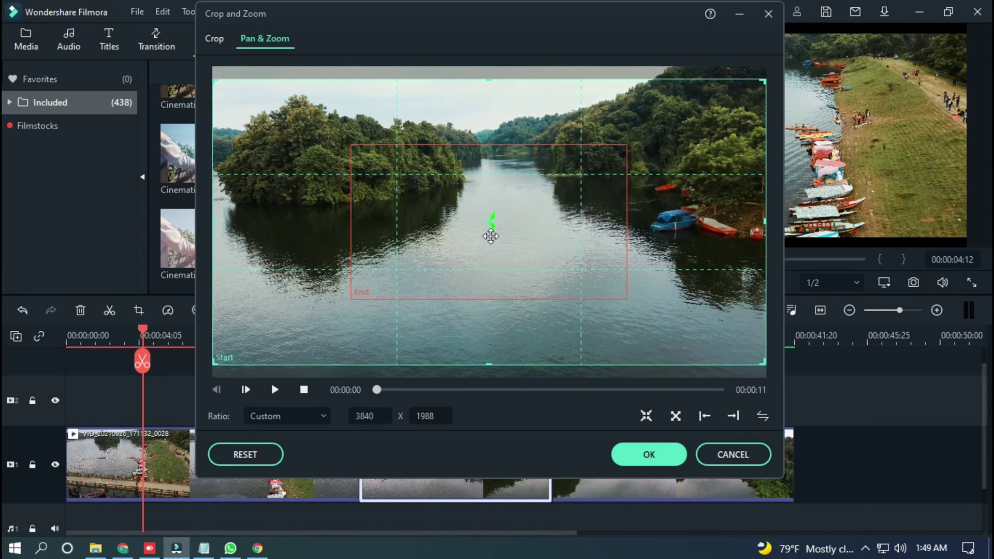
Stretch the end frame to full width, match its height to the start, and apply the 3840 × 1988 crop
left_click(430, 204)
left_click_drag(355, 220, 176, 220)
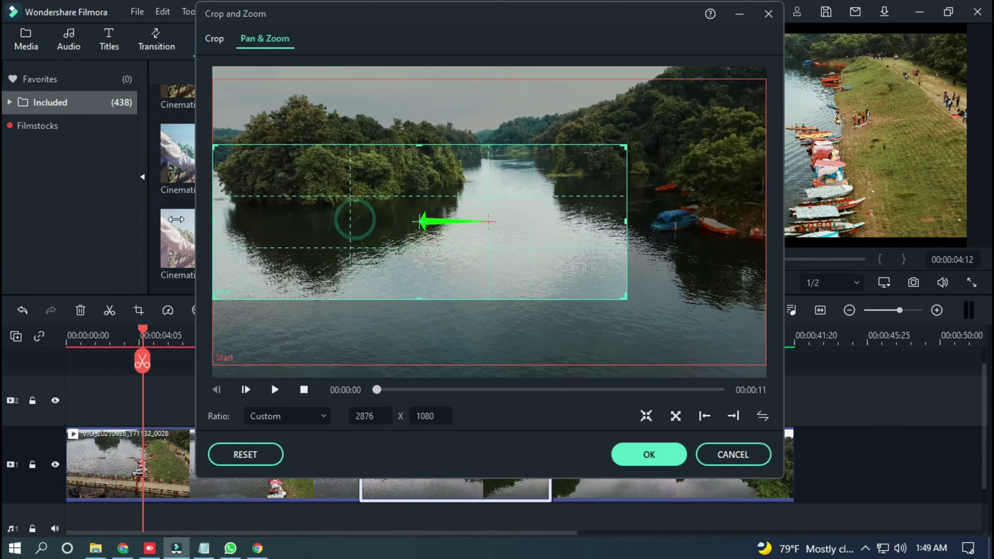
left_click_drag(623, 223, 768, 230)
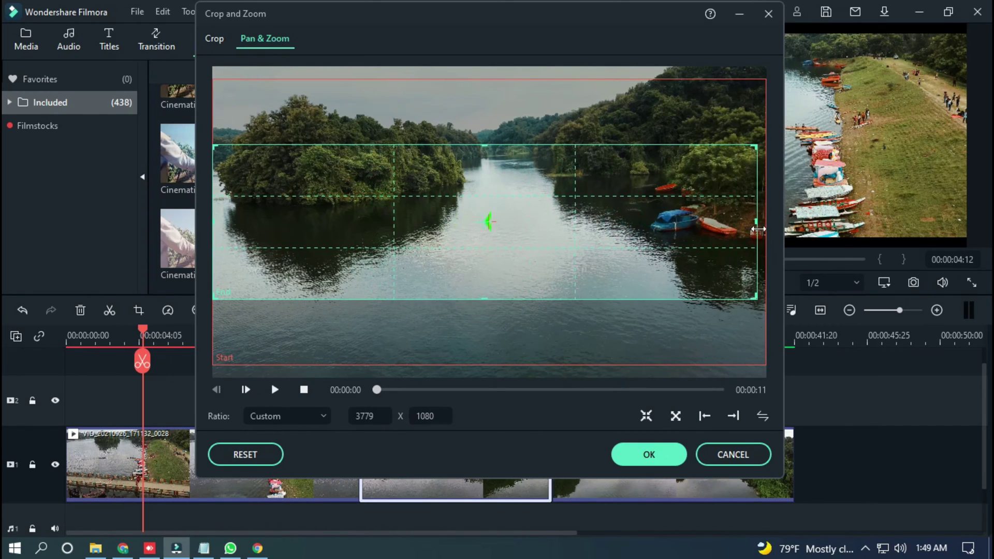
left_click_drag(489, 299, 501, 365)
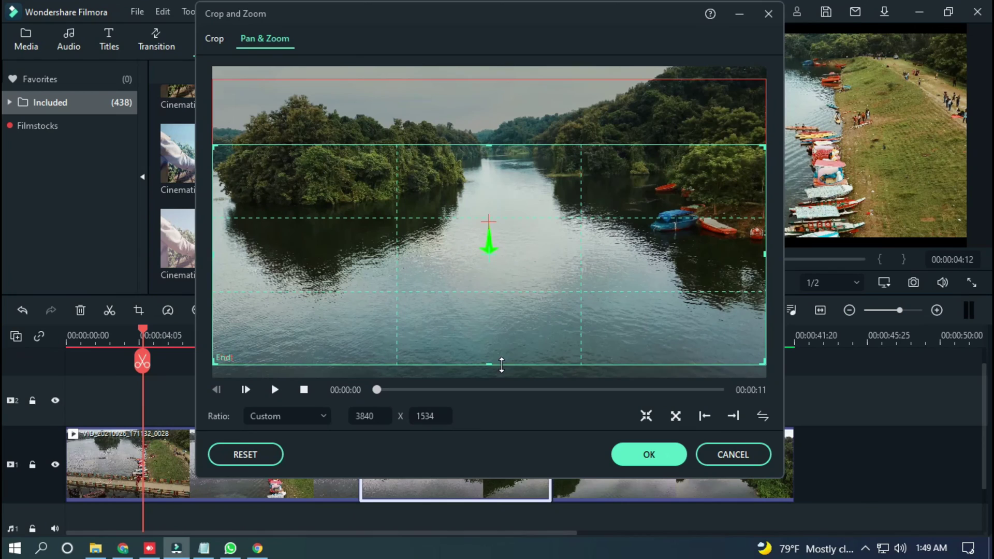
left_click_drag(489, 148, 493, 80)
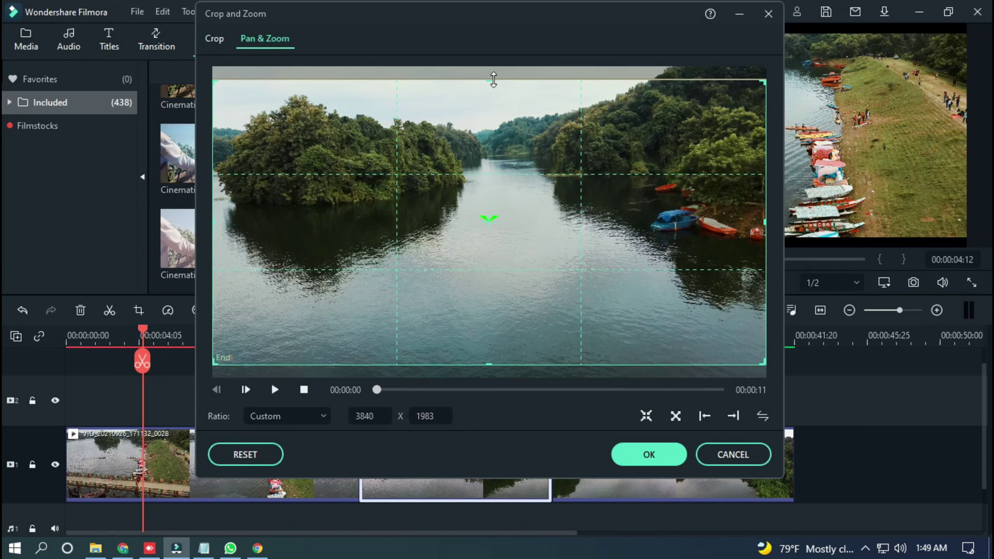
left_click_drag(493, 79, 493, 78)
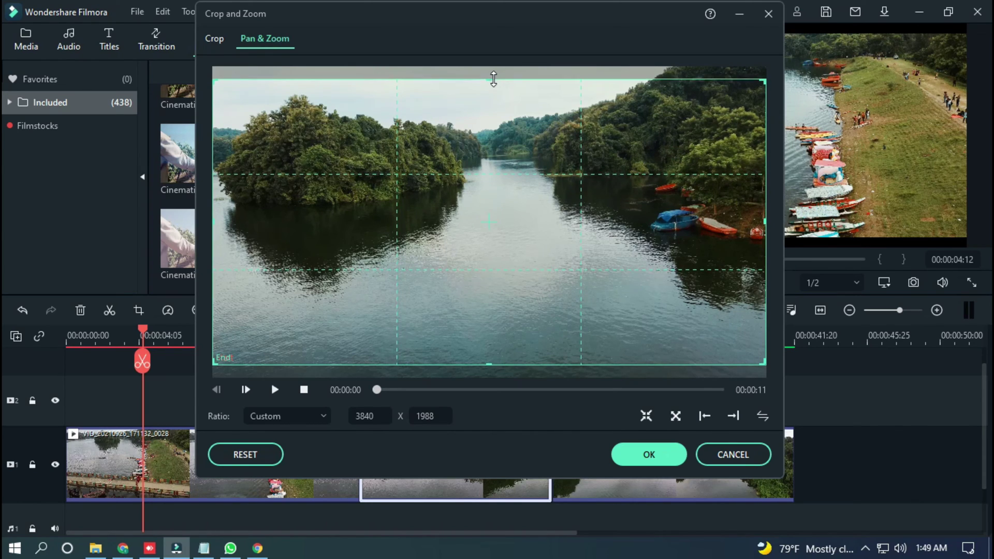
left_click(649, 455)
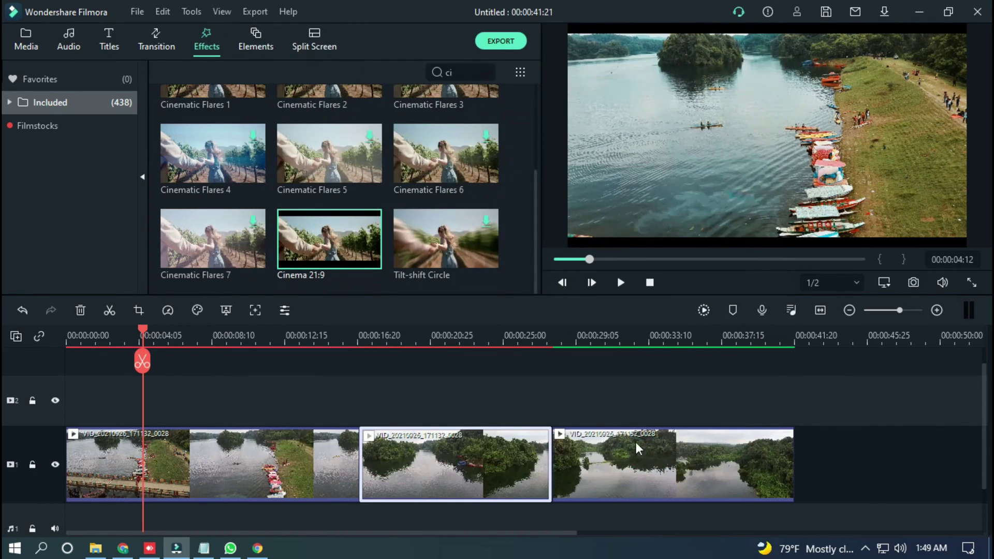
Open Crop and Zoom for the third clip, set ratio to Custom, and trim the start frame top and bottom
left_click(638, 462)
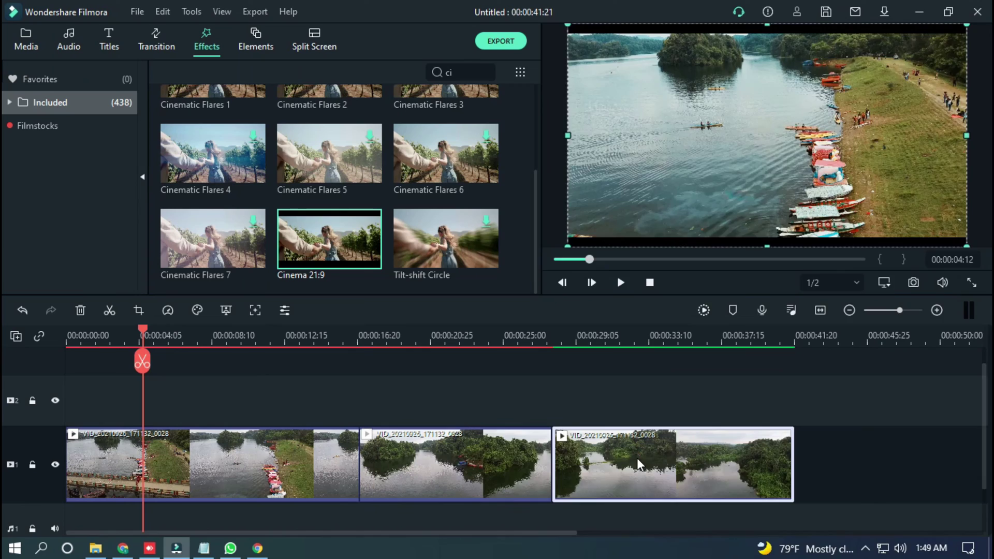
right_click(636, 457)
left_click(550, 214)
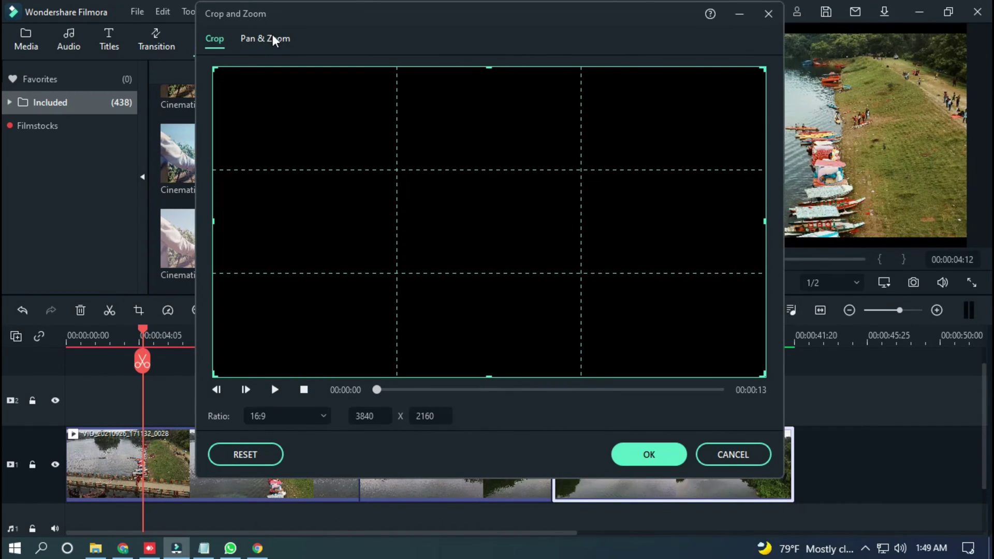
left_click(274, 39)
left_click(279, 417)
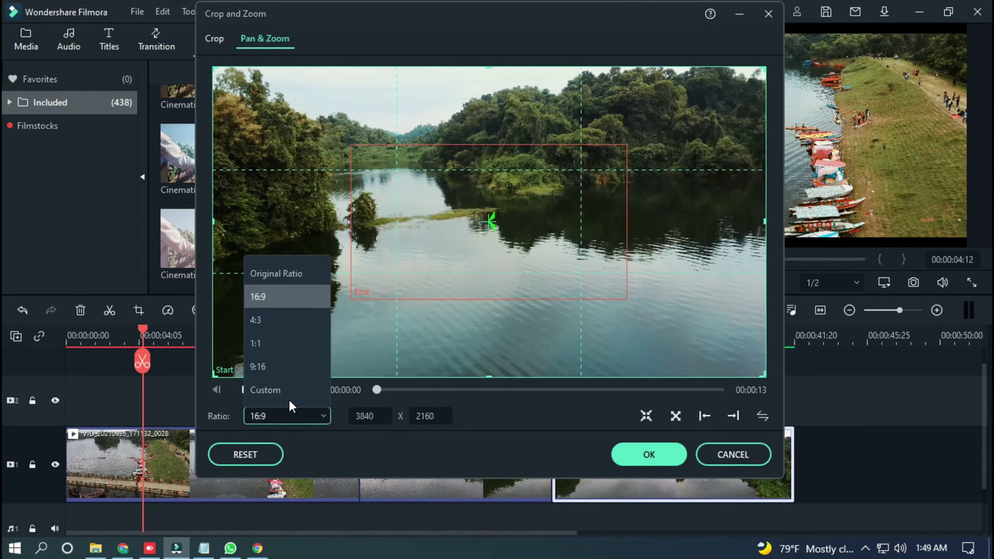
left_click(284, 396)
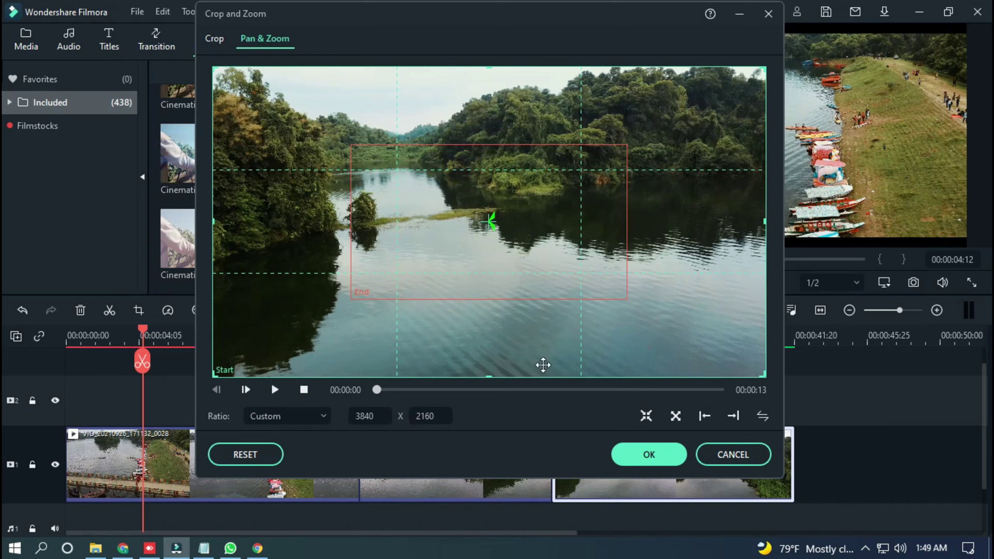
left_click_drag(488, 377, 487, 361)
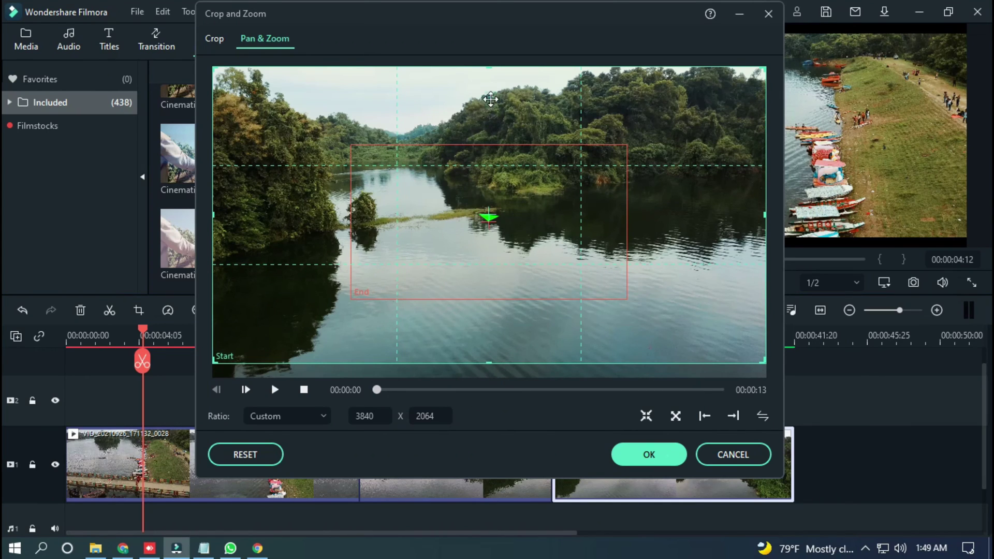
left_click_drag(488, 70, 488, 81)
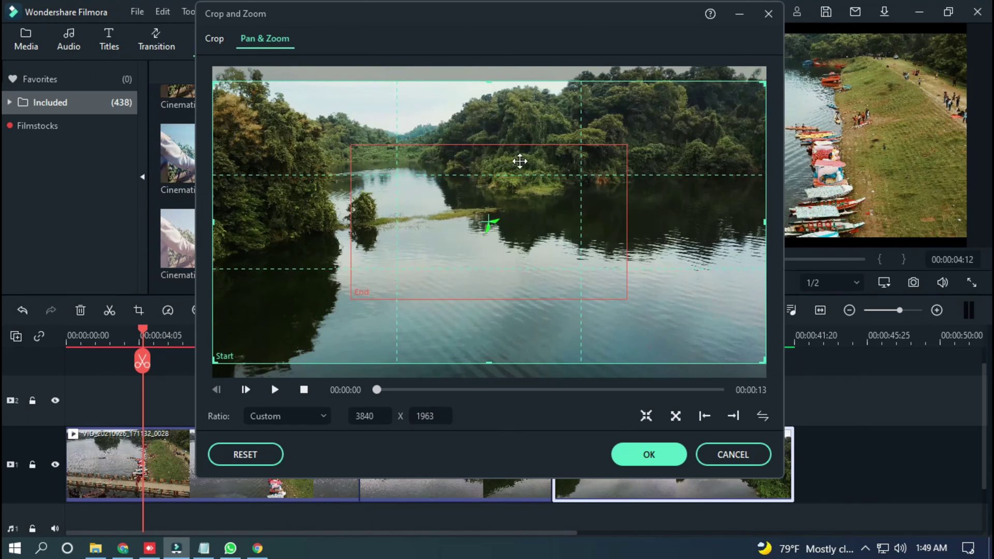
Resize the third clip's end frame to full width matching the start, and apply the 3840 × 1963 crop
left_click(524, 208)
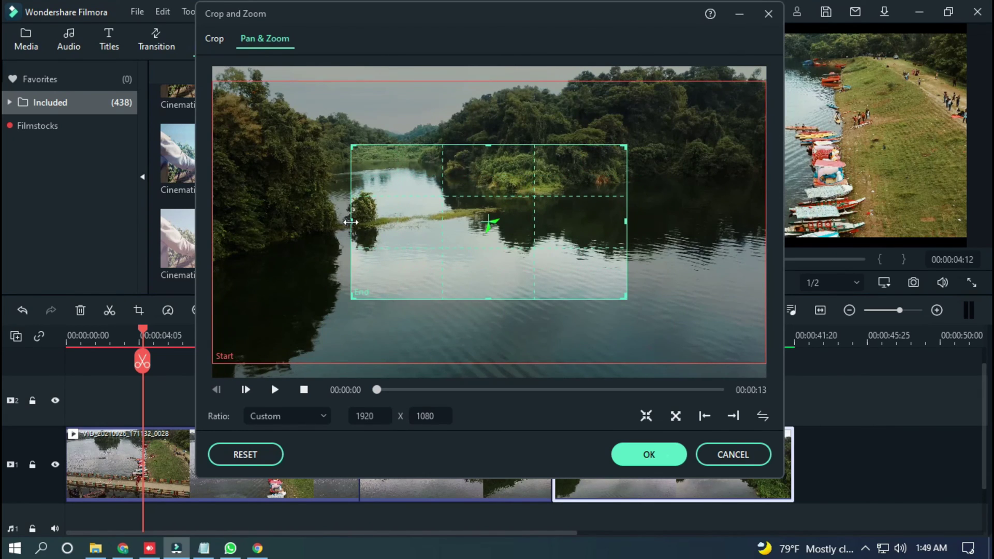
left_click_drag(350, 222, 206, 225)
left_click_drag(625, 220, 823, 224)
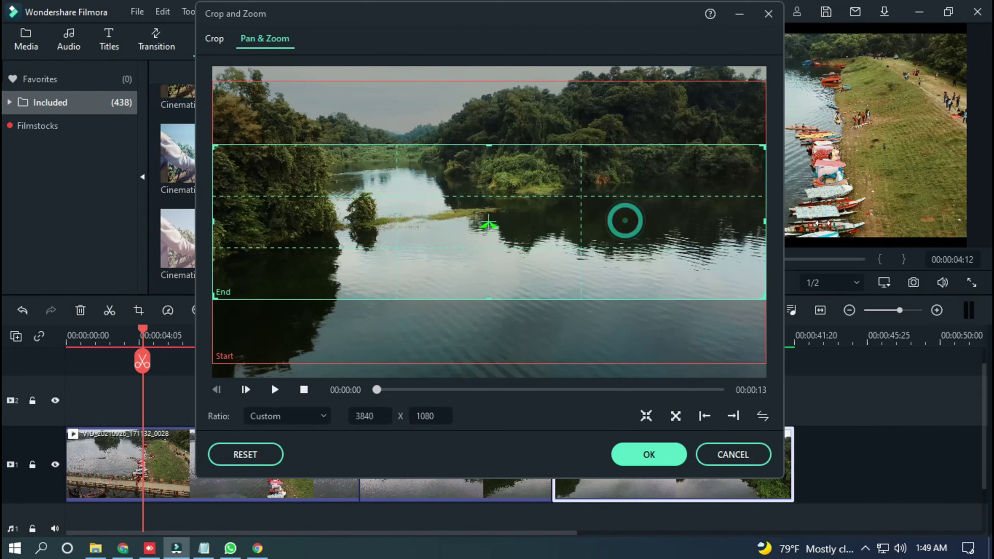
left_click_drag(488, 297, 496, 363)
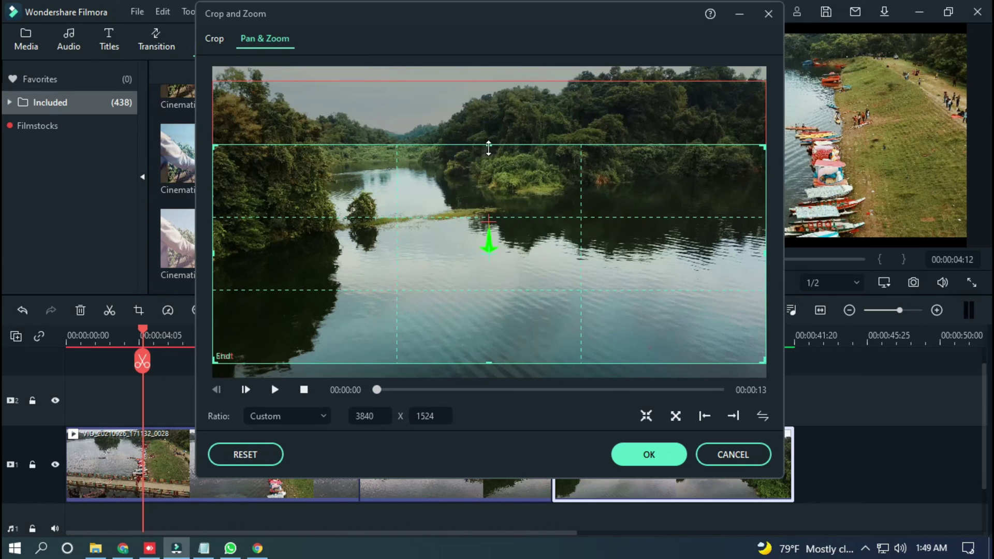
left_click_drag(488, 148, 491, 80)
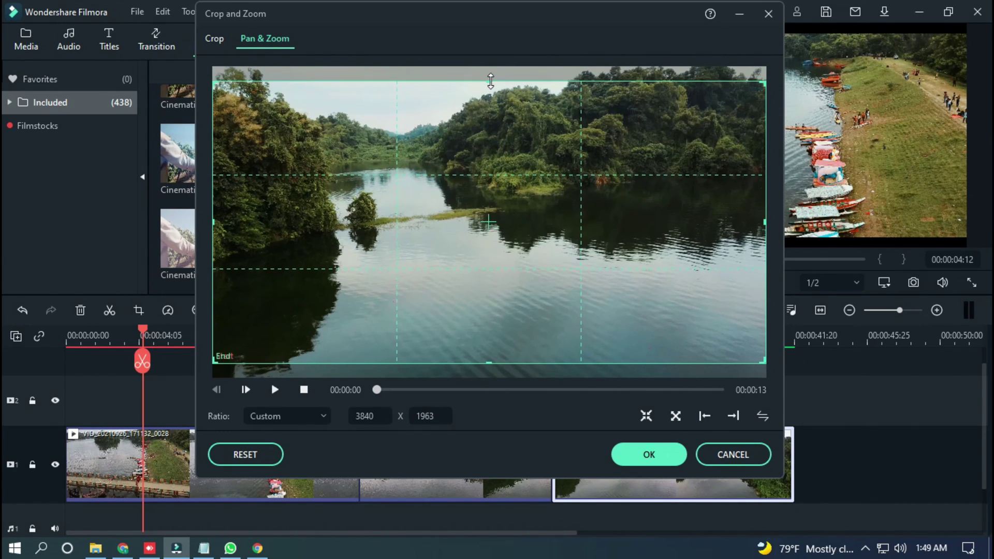
left_click(646, 457)
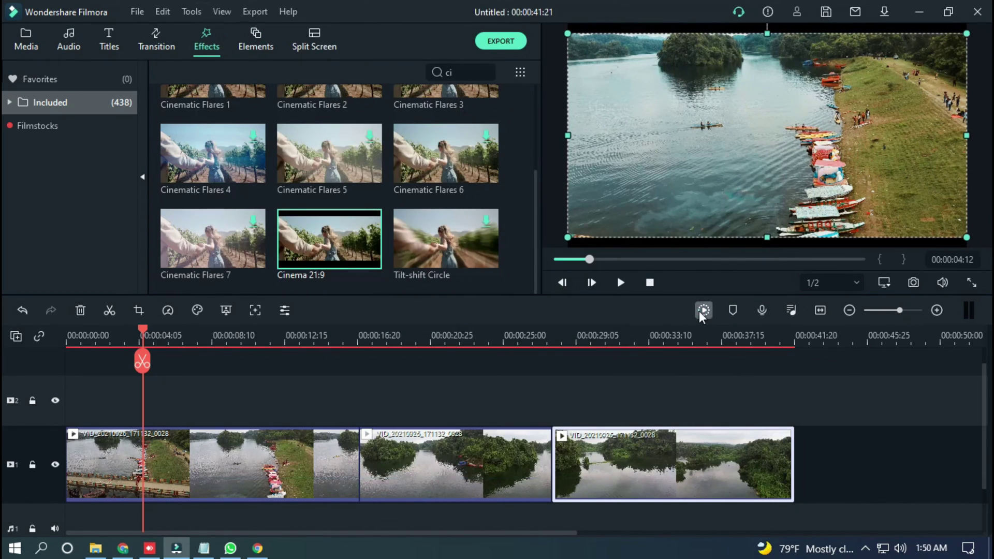
Render a preview of the whole timeline with all three cropped clips
left_click(702, 310)
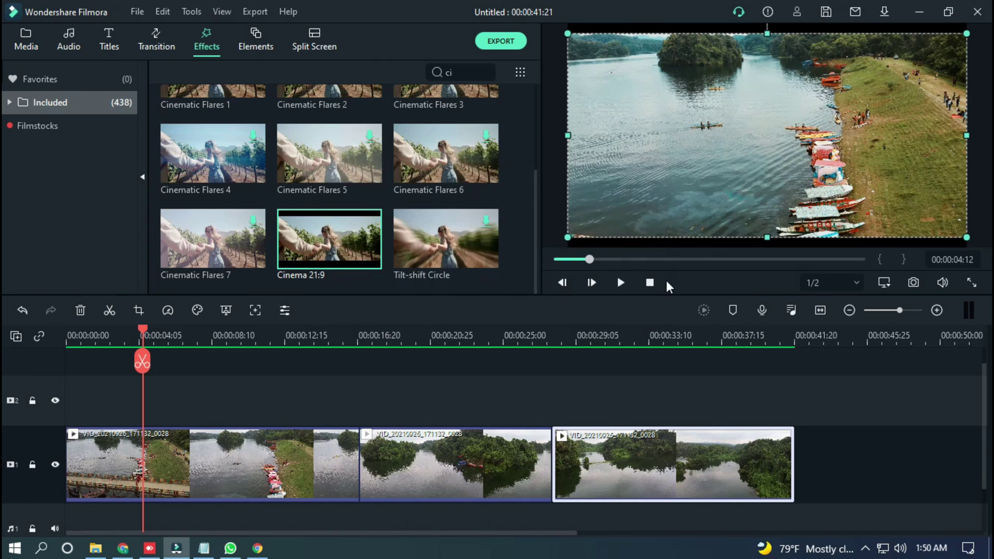
Jump to the start and play the letterboxed lake footage from the beginning
left_click(652, 284)
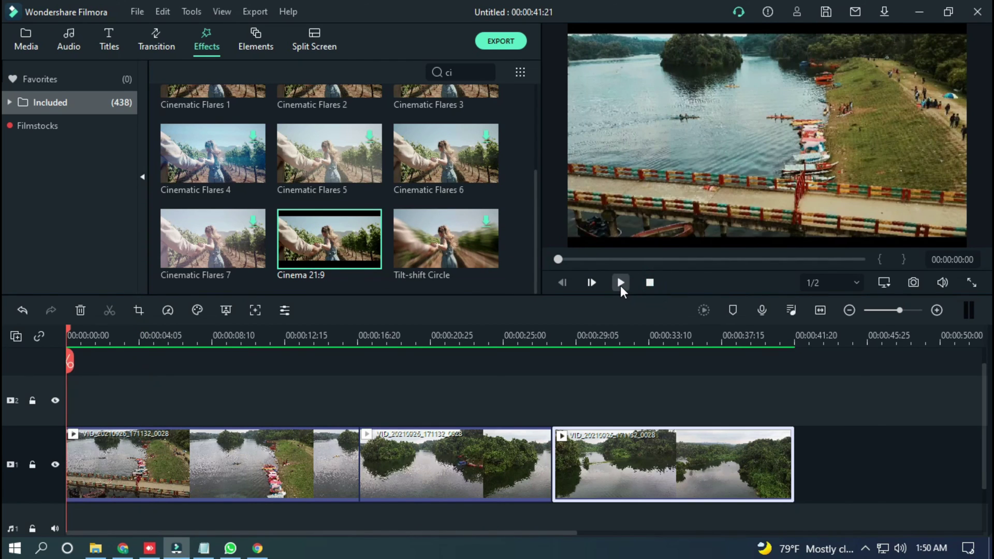
left_click(620, 284)
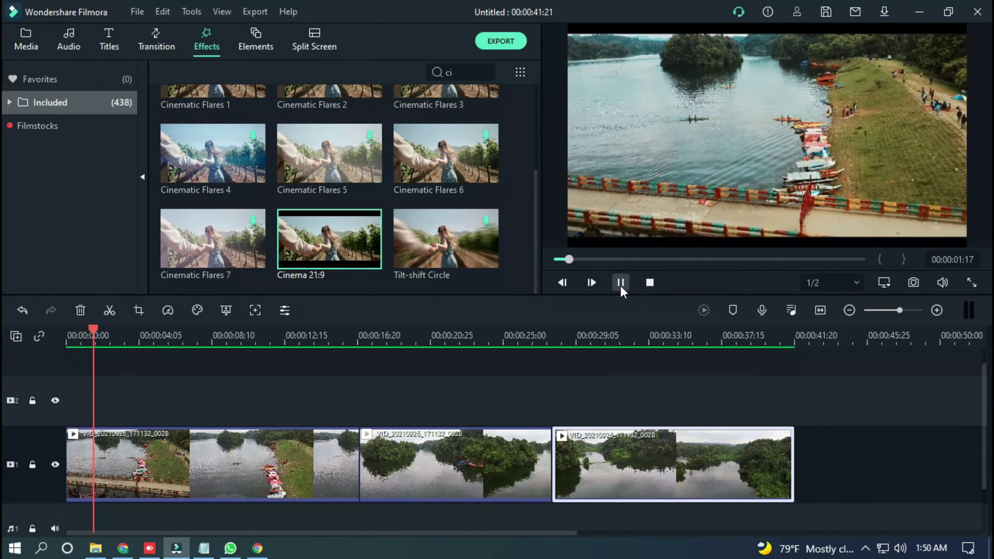